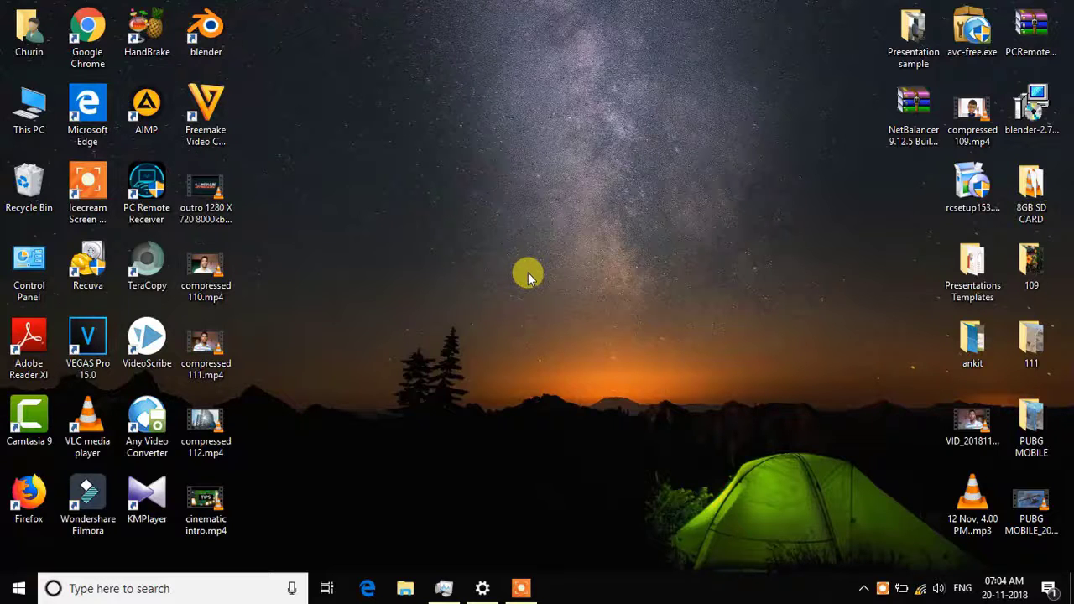
Move the NetBalancer 9.12.5 archive to an empty area of the desktop and try to open it
drag(912, 109, 581, 136)
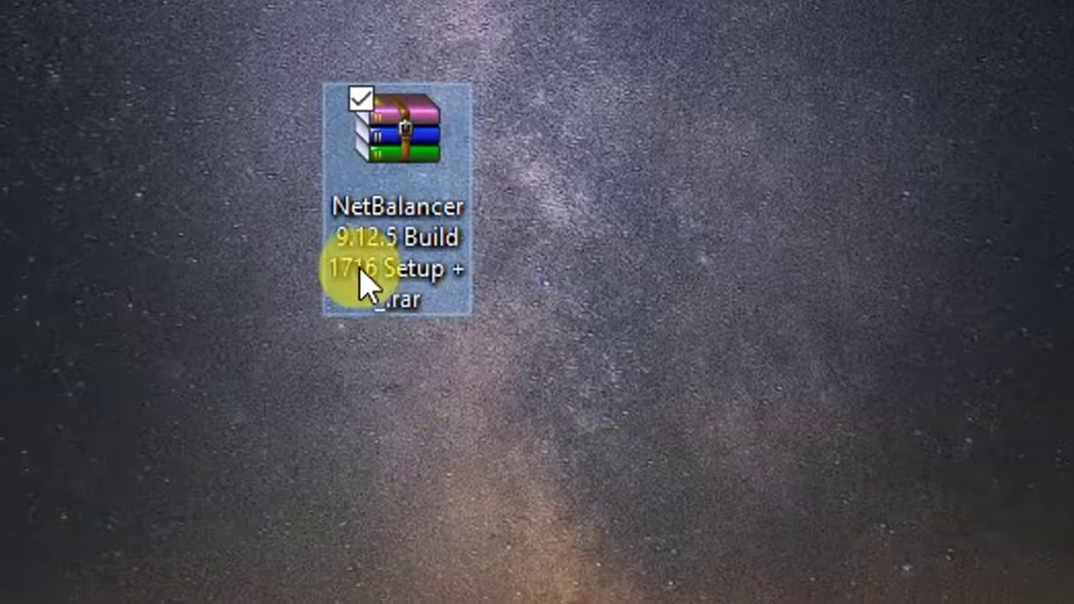
mouse_move(354, 270)
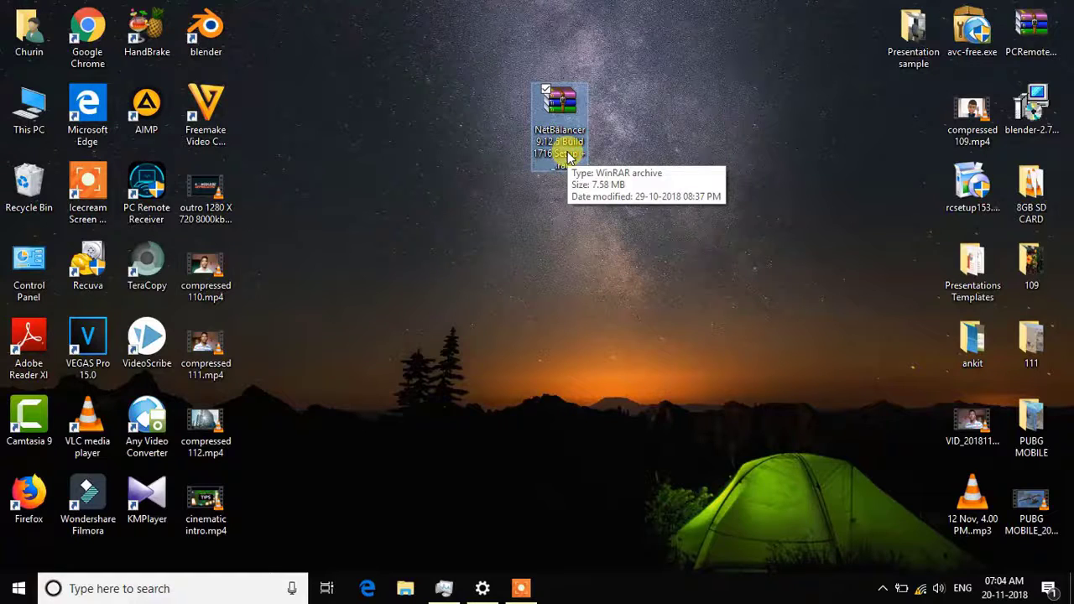
double_click(569, 158)
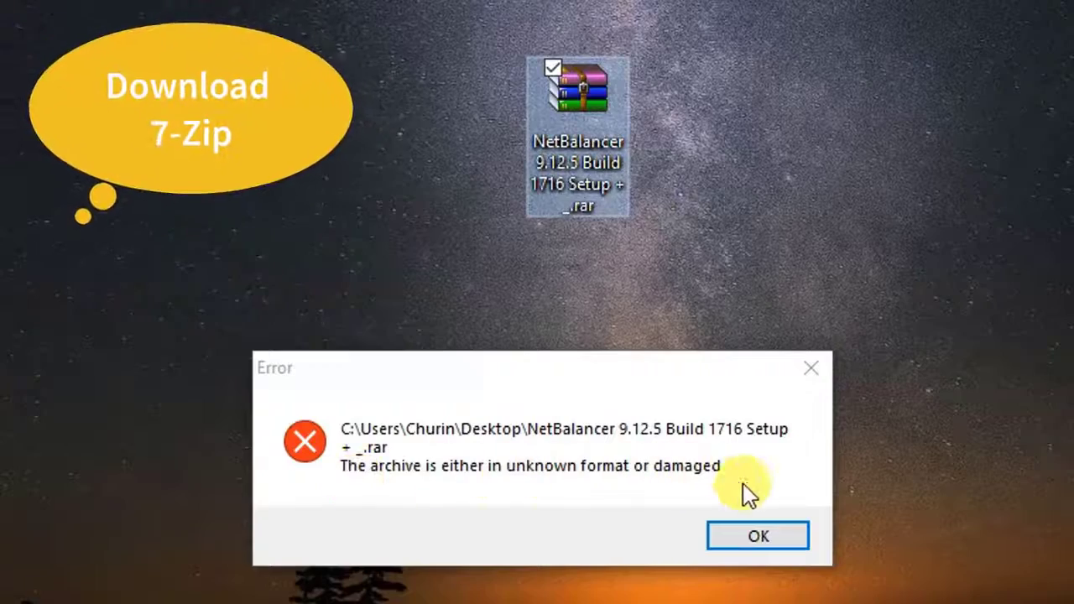
click(746, 537)
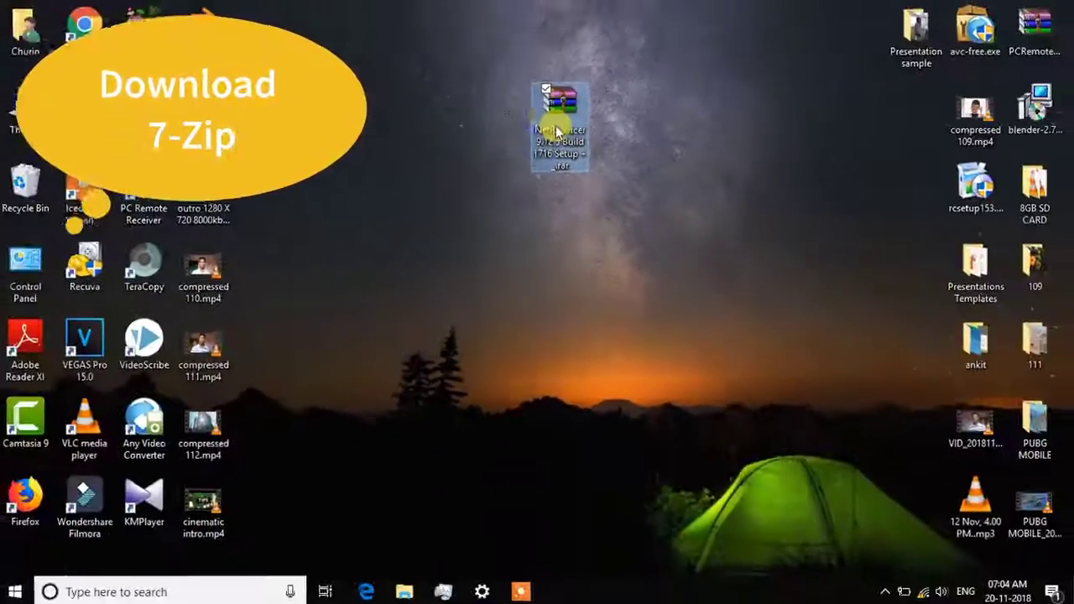
Extract the NetBalancer archive with 7-Zip into a folder of the same name and place that folder beside the archive
right_click(556, 132)
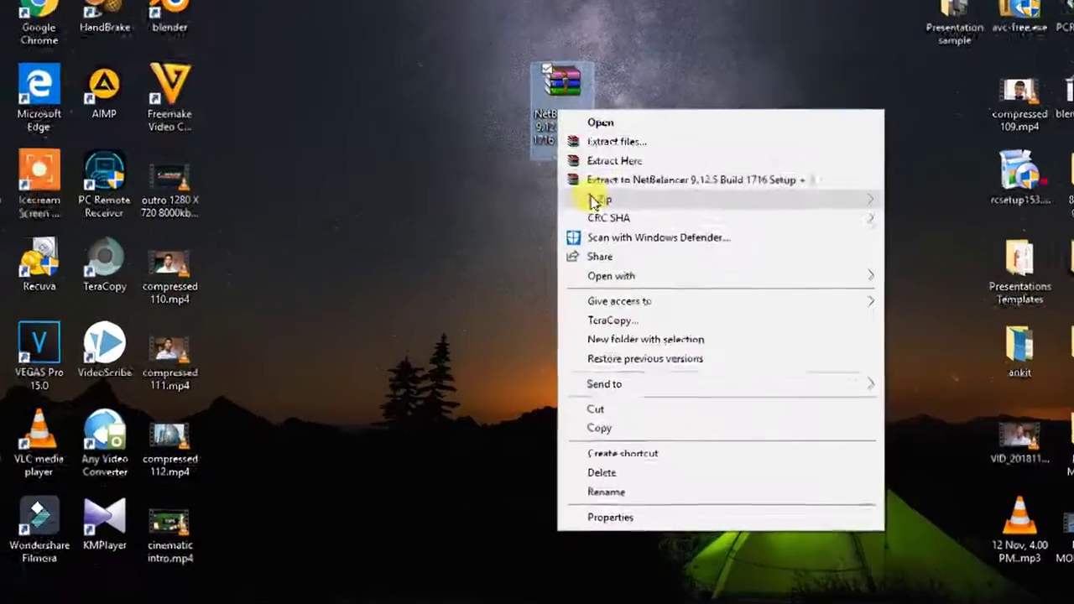
mouse_move(577, 208)
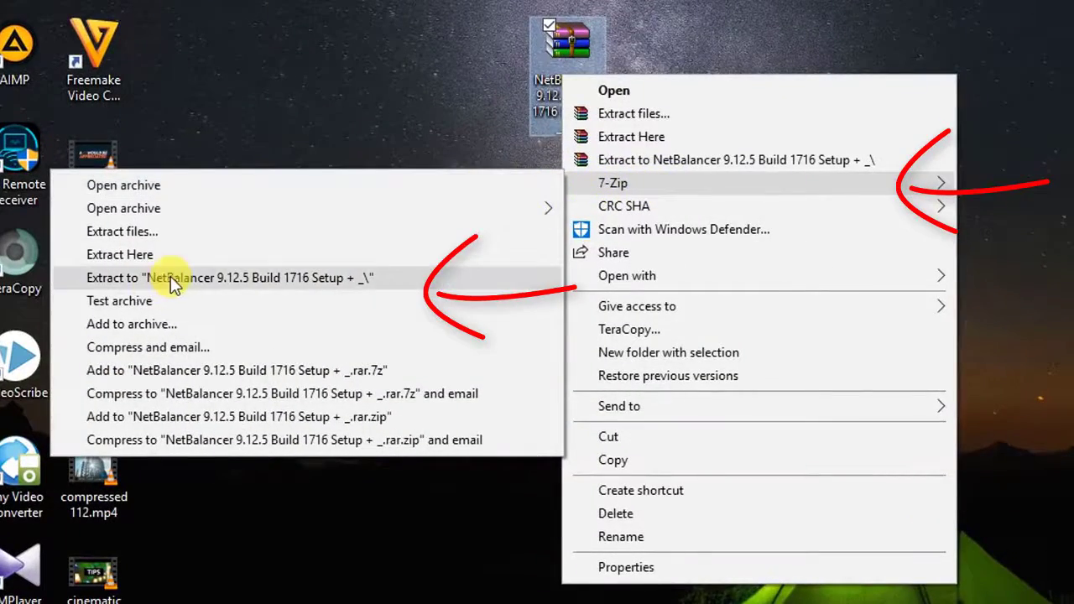
click(172, 278)
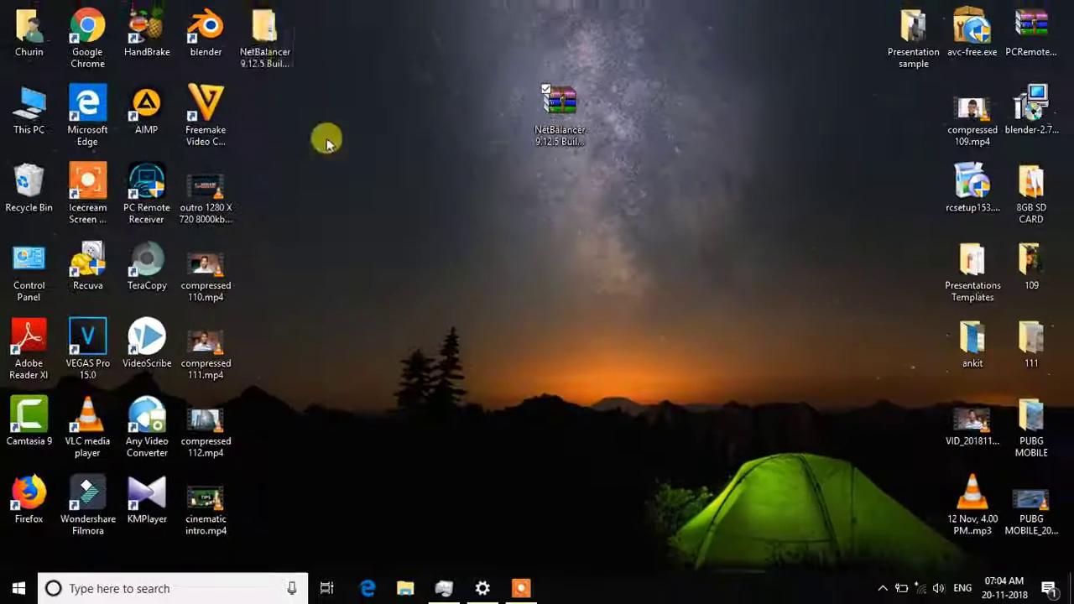
drag(263, 35, 483, 108)
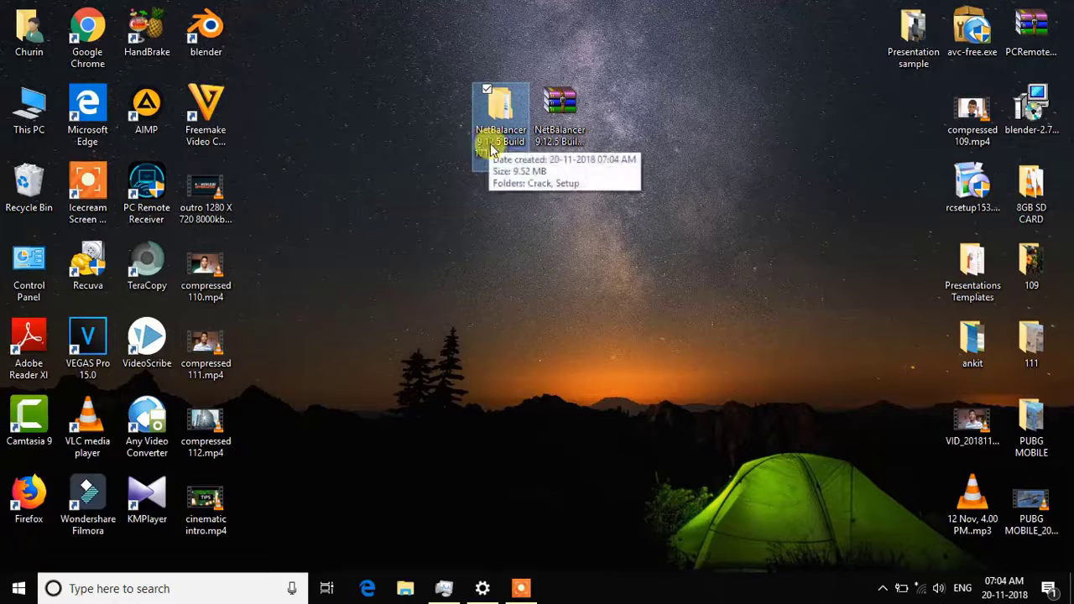
Run NetBalancerSetup.exe from the Setup subfolder of the extracted NetBalancer folder
double_click(495, 143)
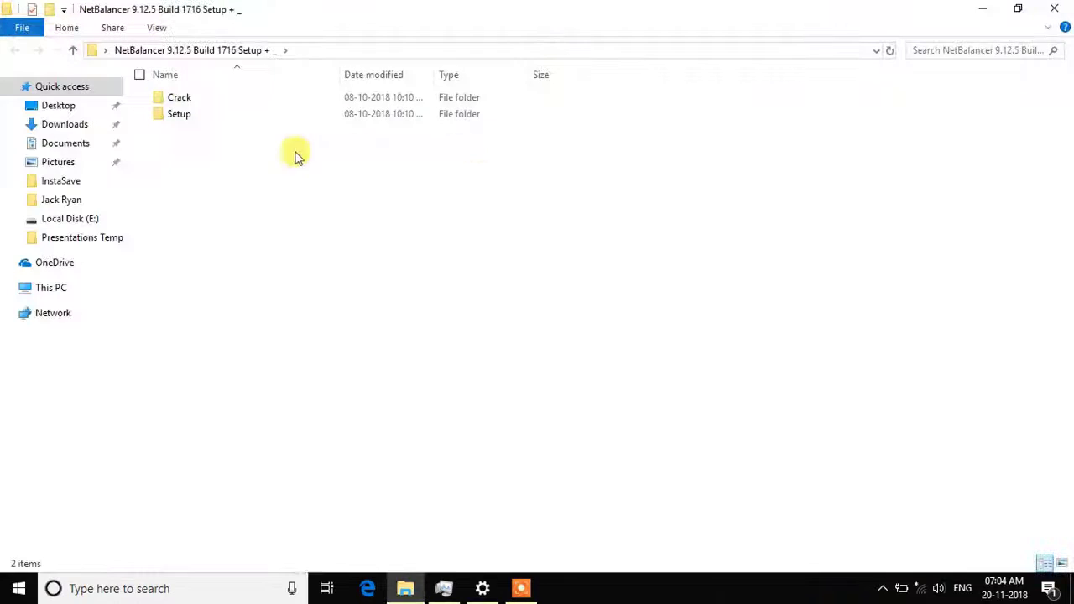
double_click(247, 118)
click(228, 104)
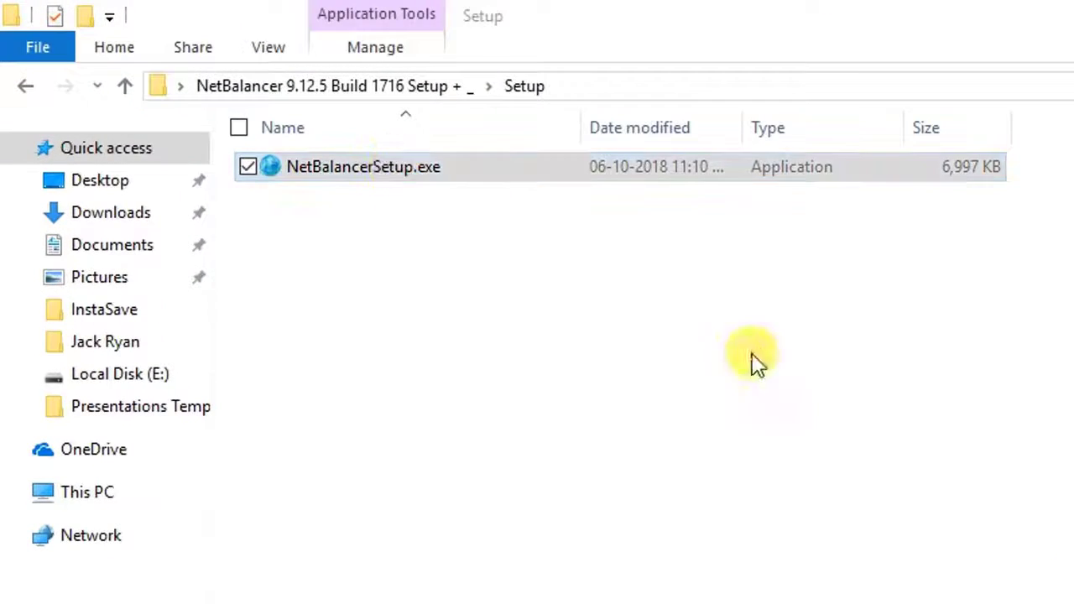
key(Return)
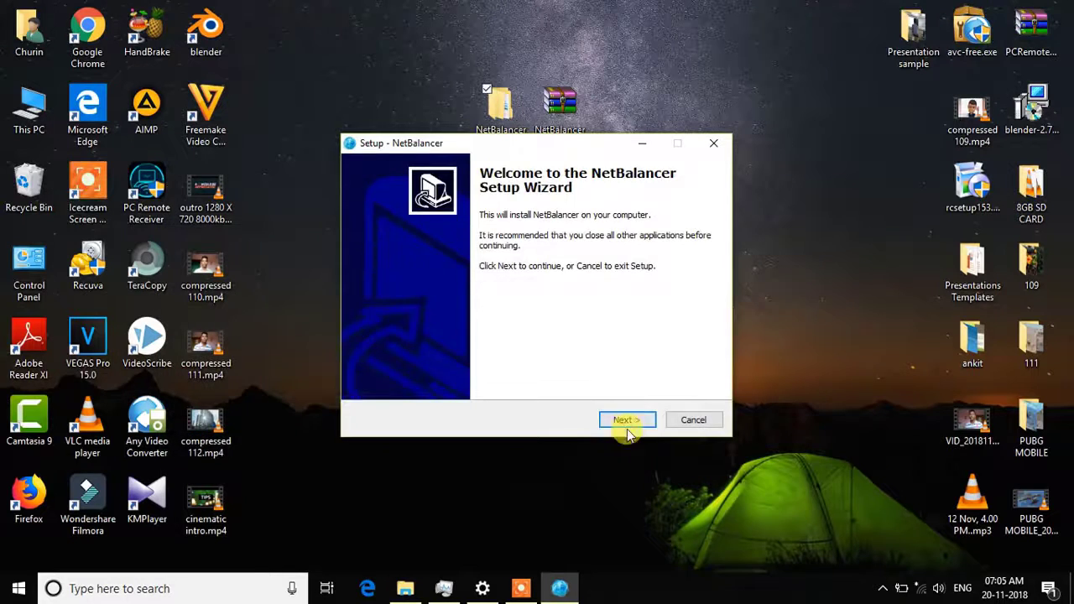
Install NetBalancer with the license accepted and the default options, choosing to restart the computer later
click(627, 420)
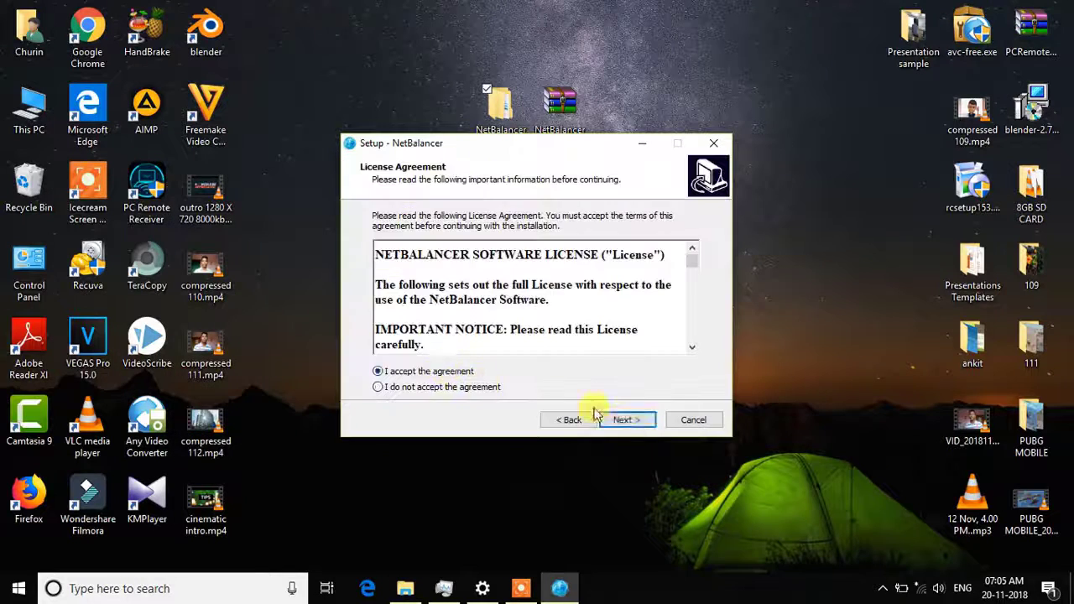
click(628, 419)
click(628, 420)
click(627, 420)
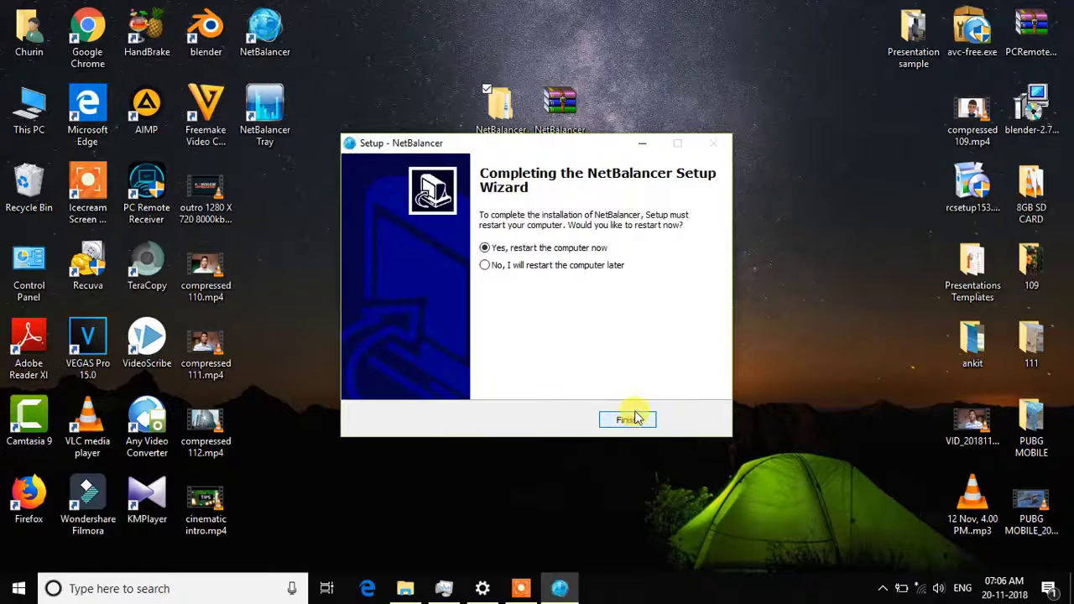
click(588, 265)
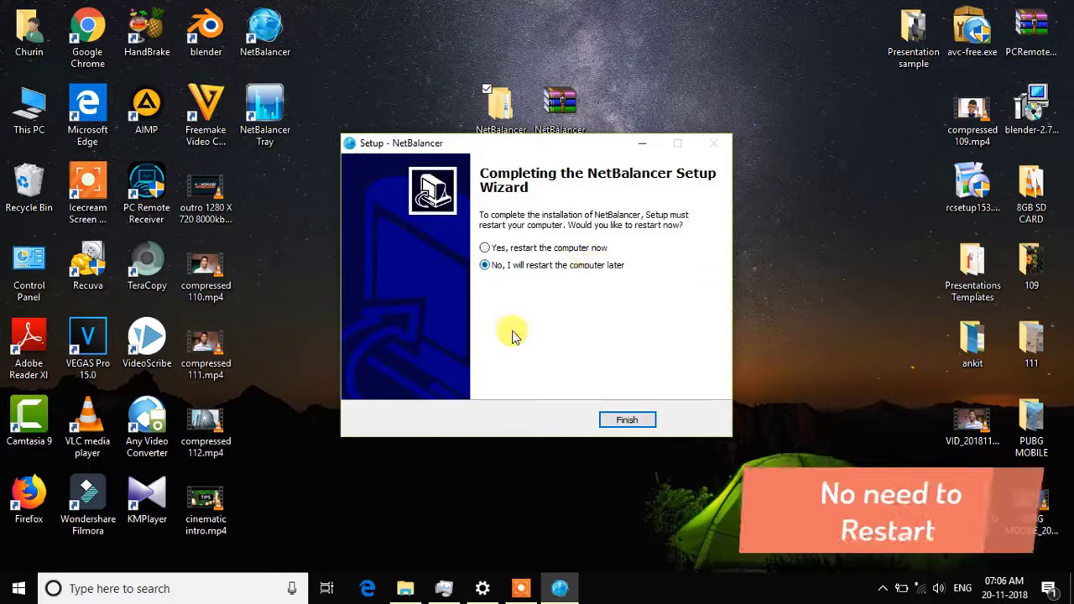
click(621, 421)
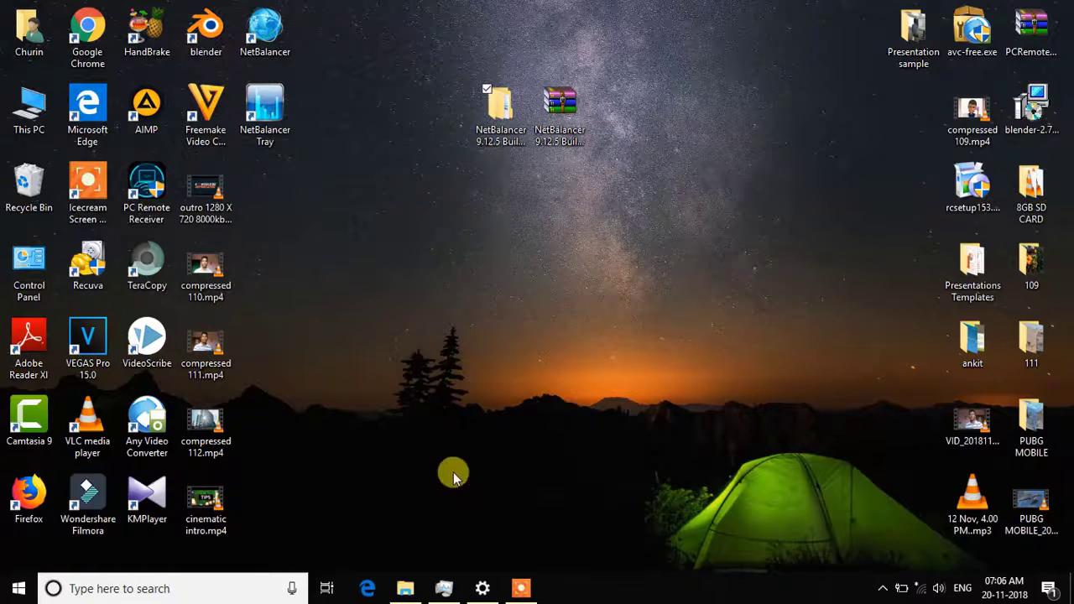
Select SeriousBit.NetBalancer.UIControls.dll in the Crack subfolder of the extracted NetBalancer folder
click(407, 588)
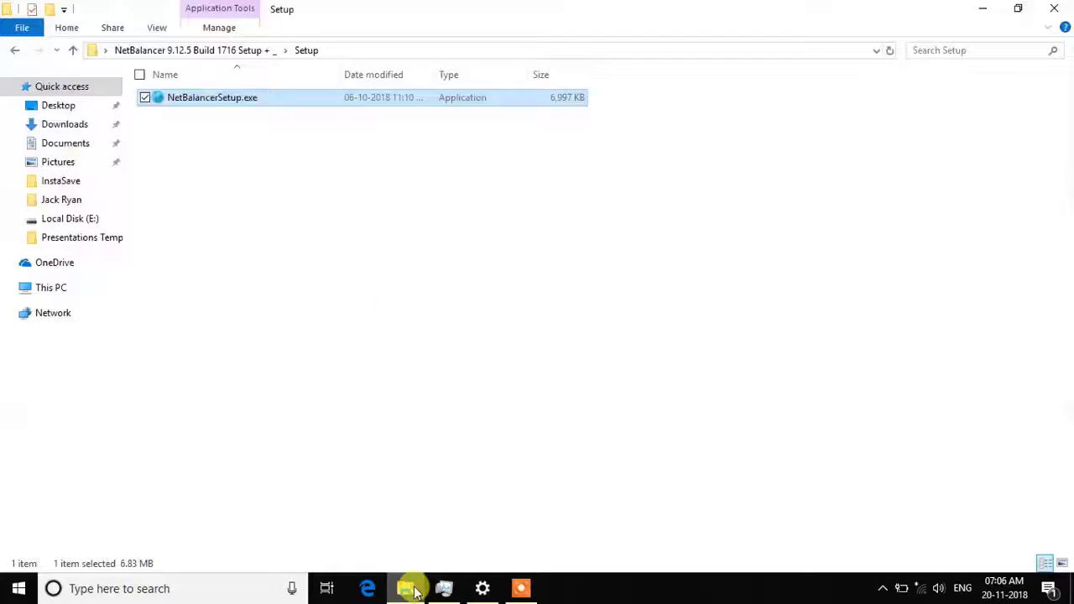
click(15, 50)
click(211, 97)
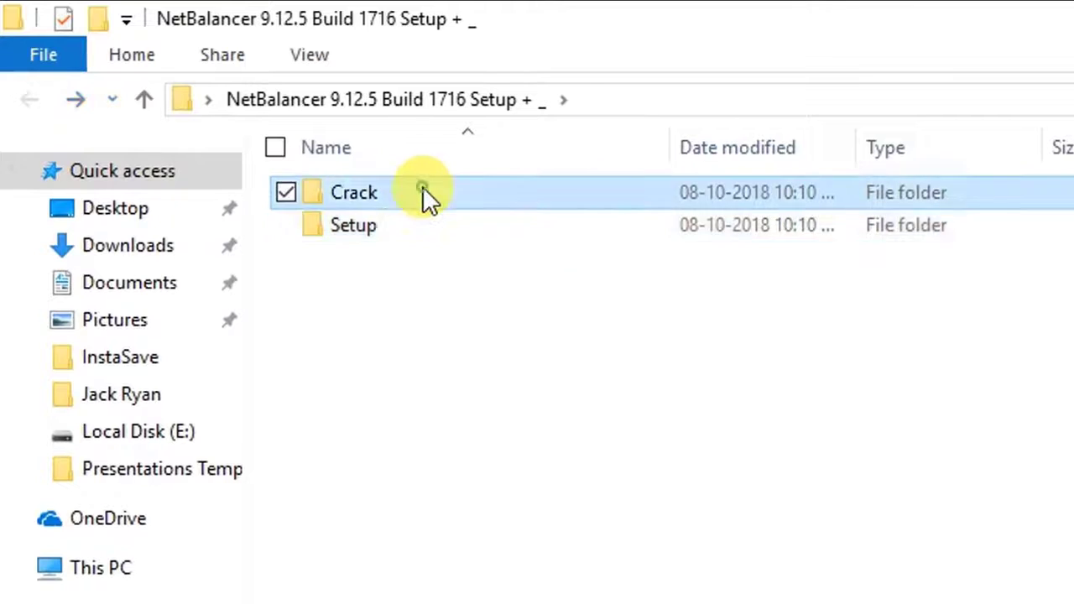
double_click(422, 186)
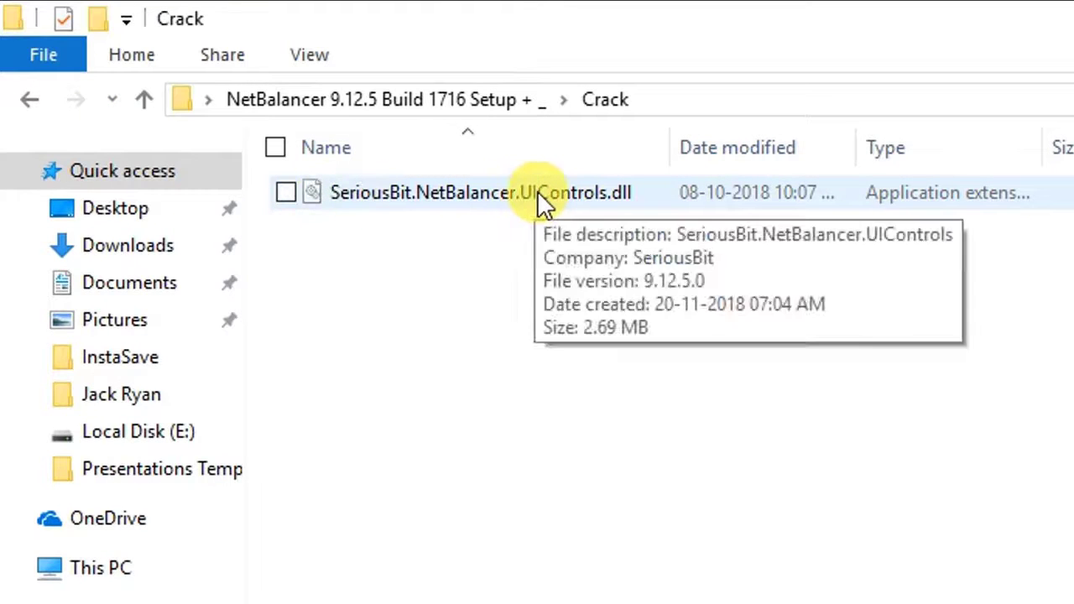
click(856, 190)
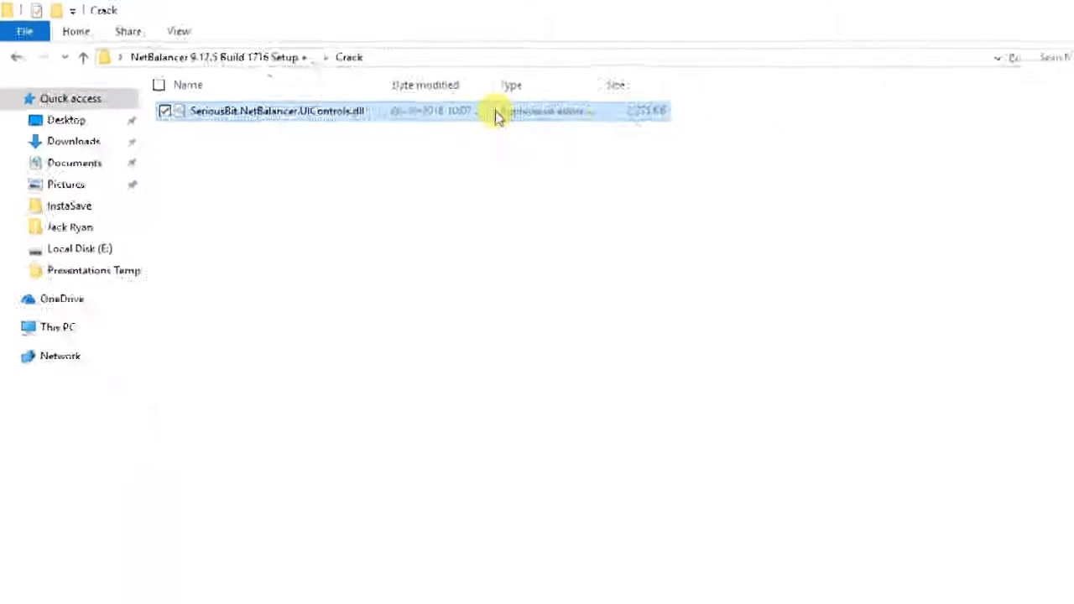
Minimize the folder window and open the file location of the NetBalancer desktop shortcut
click(974, 8)
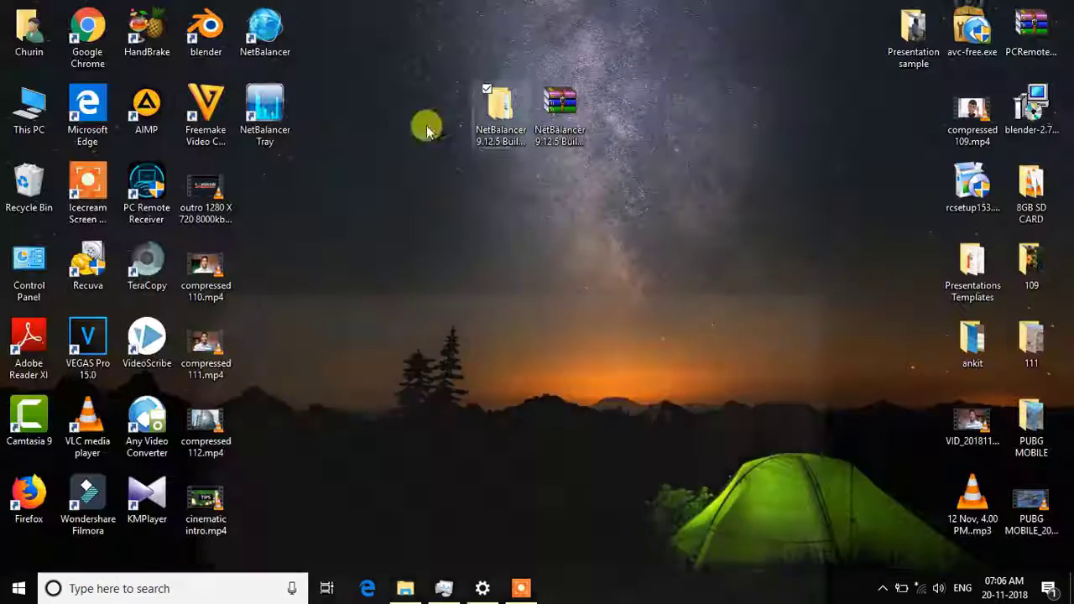
click(271, 39)
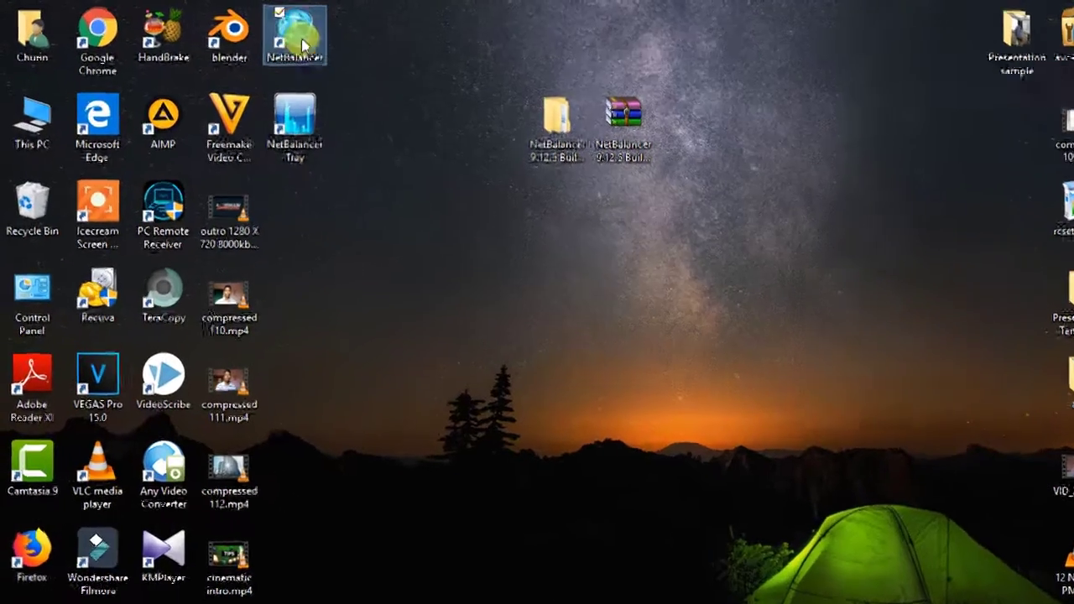
right_click(272, 36)
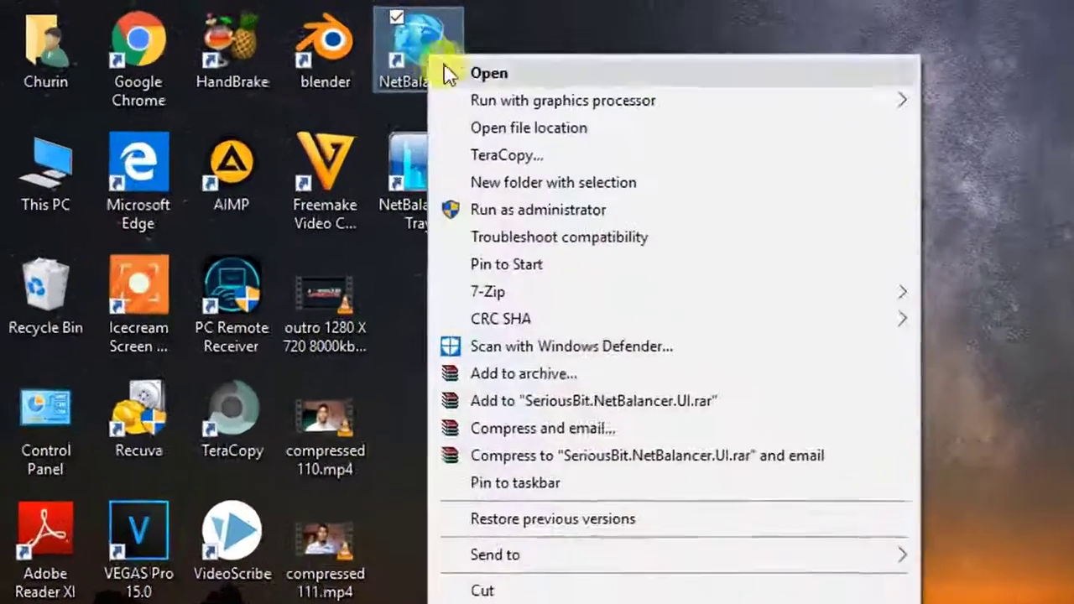
click(707, 138)
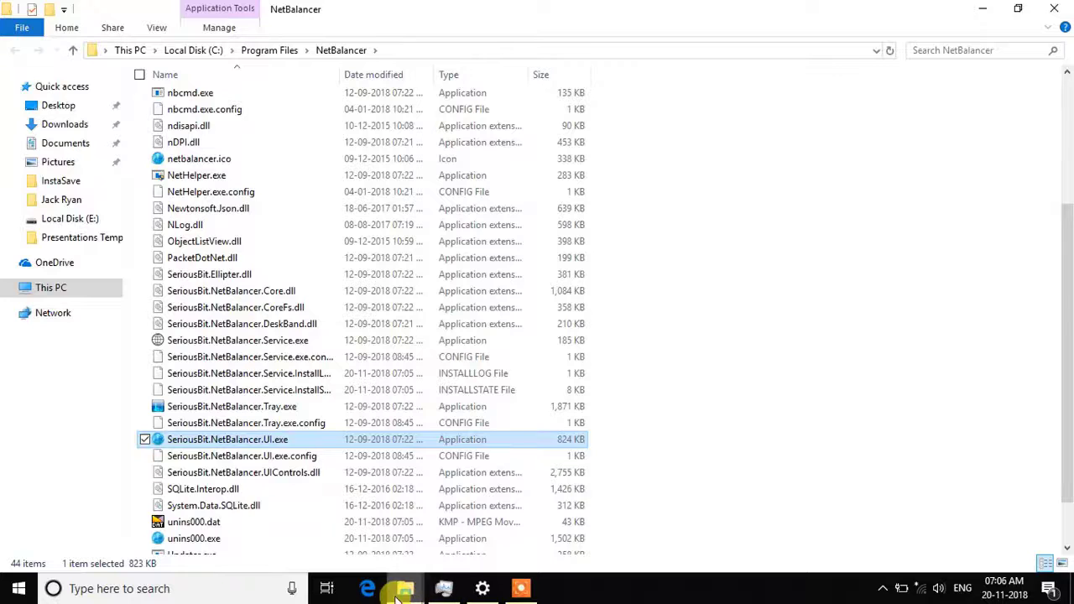
Move SeriousBit.NetBalancer.UIControls.dll from the Crack folder into the NetBalancer program folder, replacing the existing file
mouse_move(396, 597)
click(327, 547)
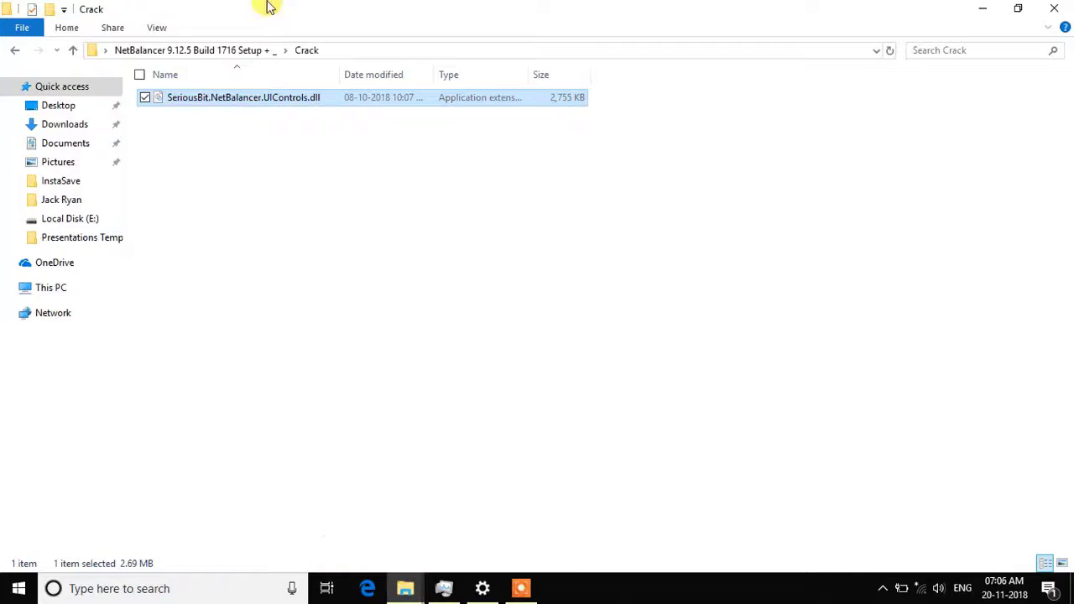
drag(268, 6, 747, 74)
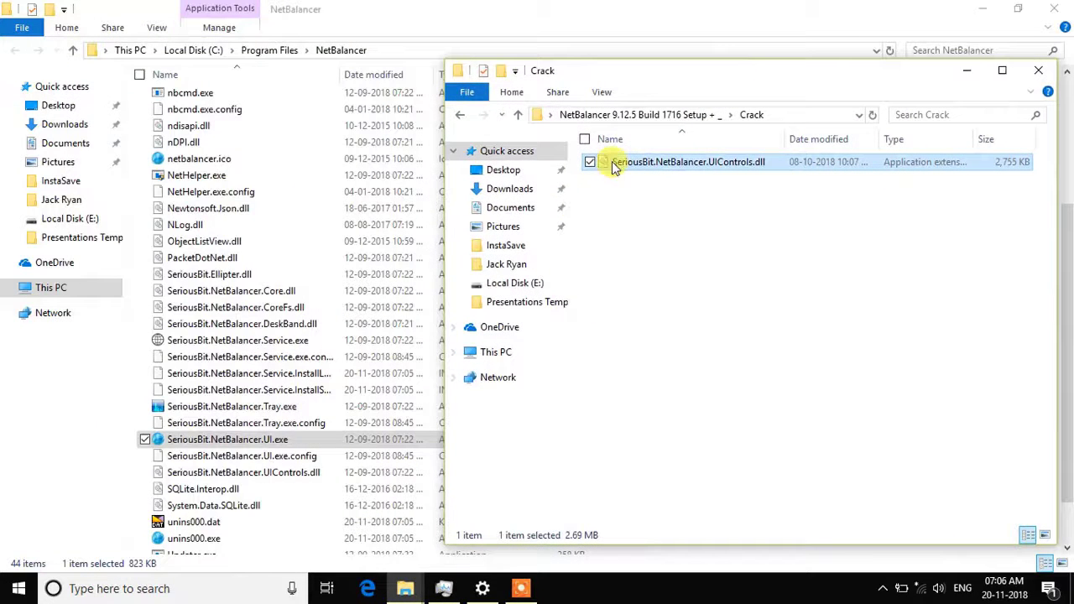
drag(613, 166, 137, 307)
click(180, 357)
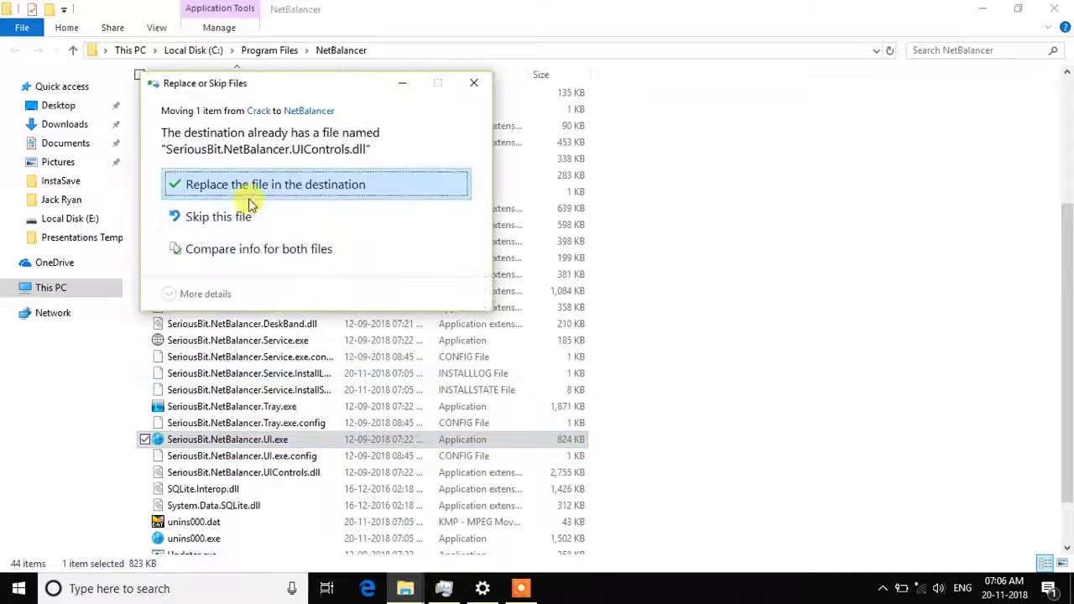
click(279, 187)
click(276, 190)
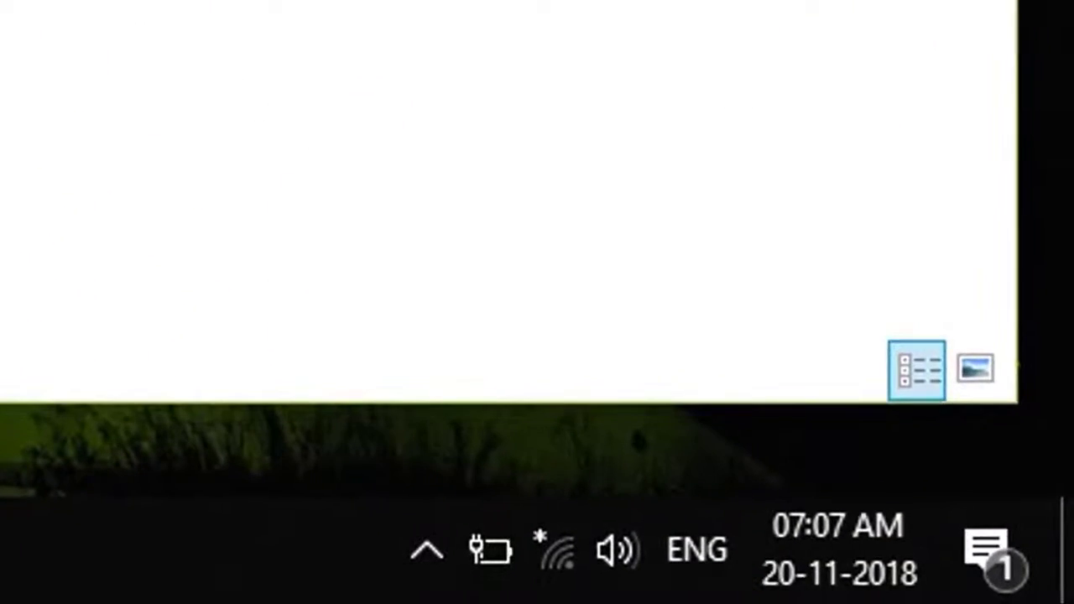
Return to the desktop and add the NetBalancer toolbar to the taskbar
key(super+Up)
key(super+d)
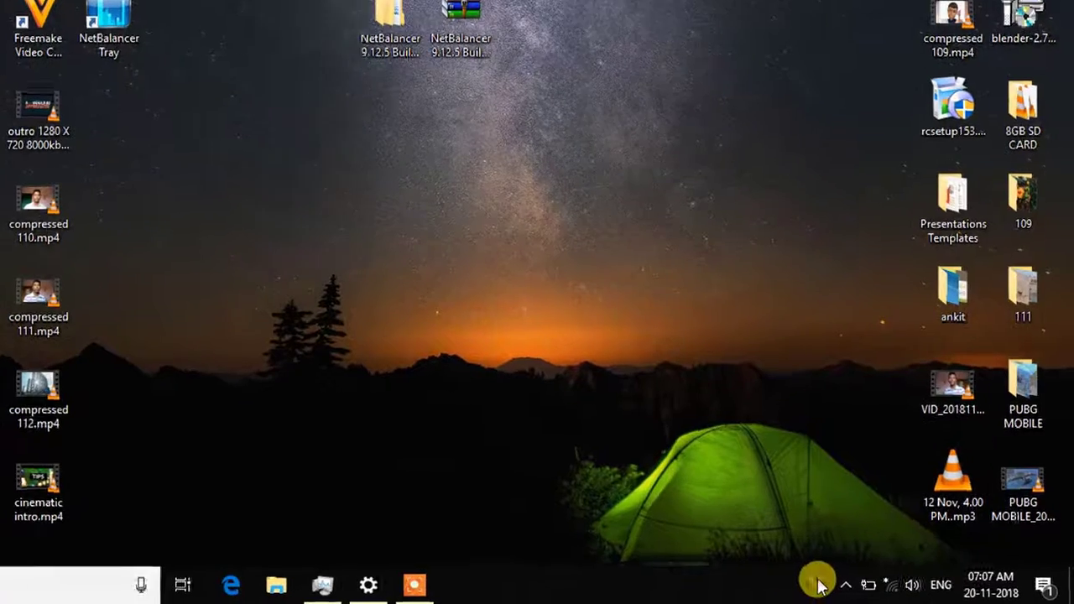
right_click(818, 585)
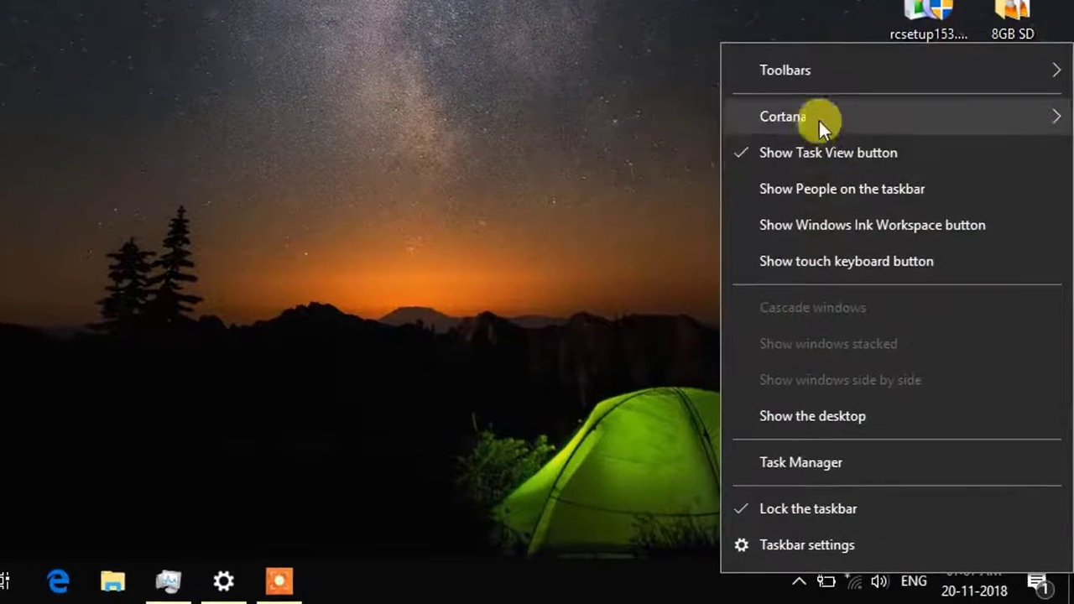
mouse_move(858, 167)
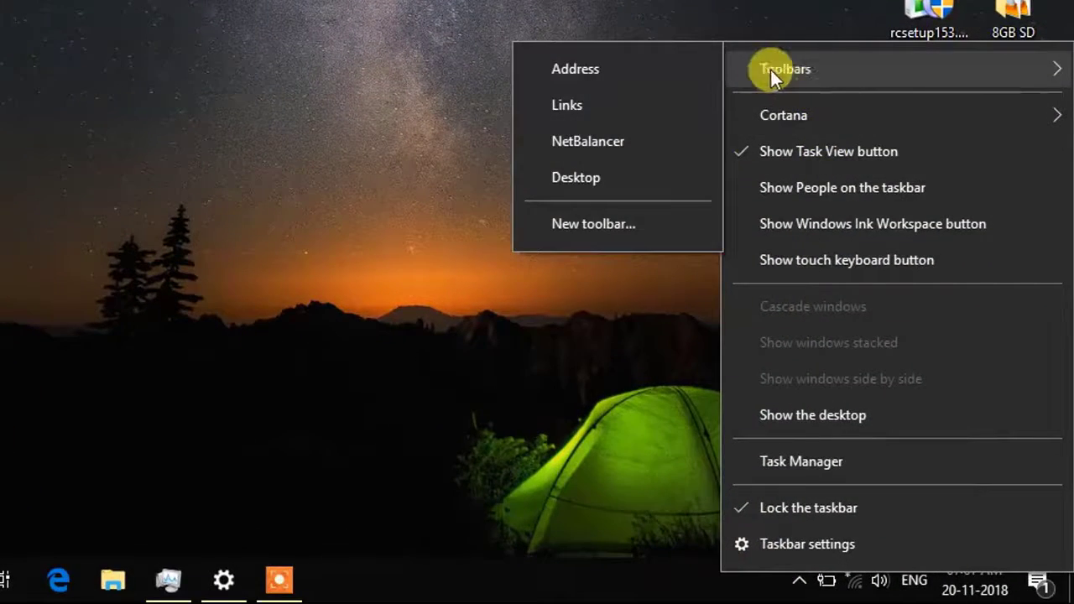
click(632, 136)
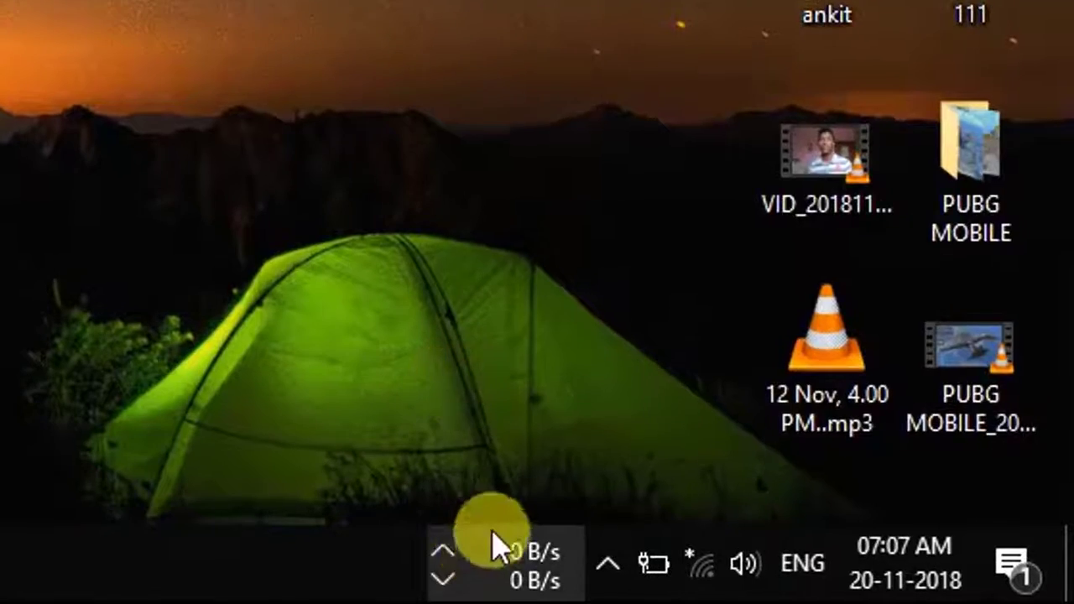
Connect the computer to the Redmi 4 Wi-Fi network
mouse_move(738, 582)
click(701, 564)
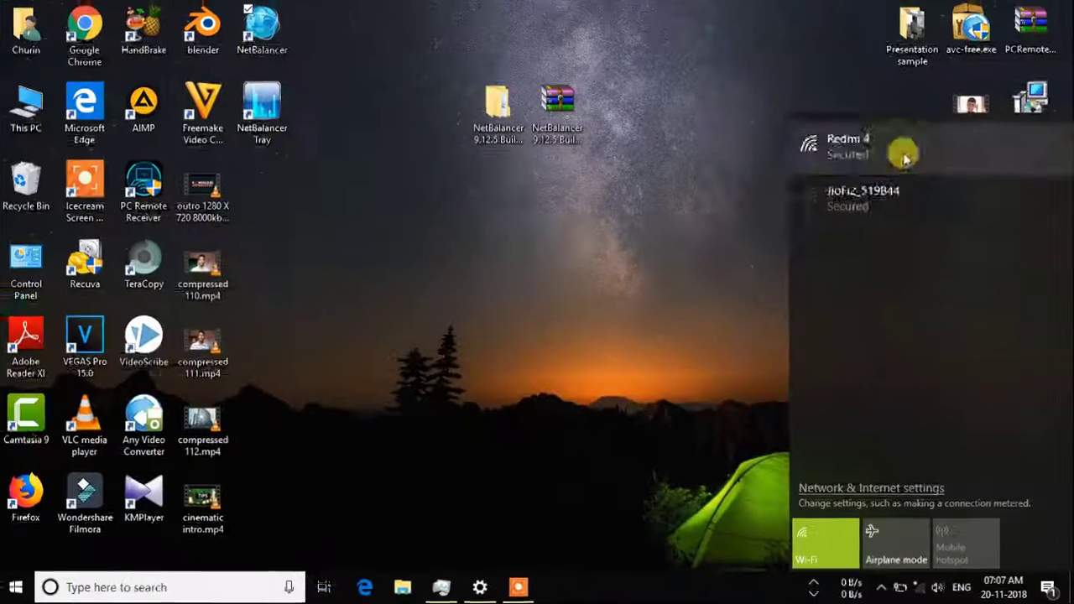
click(904, 159)
click(954, 218)
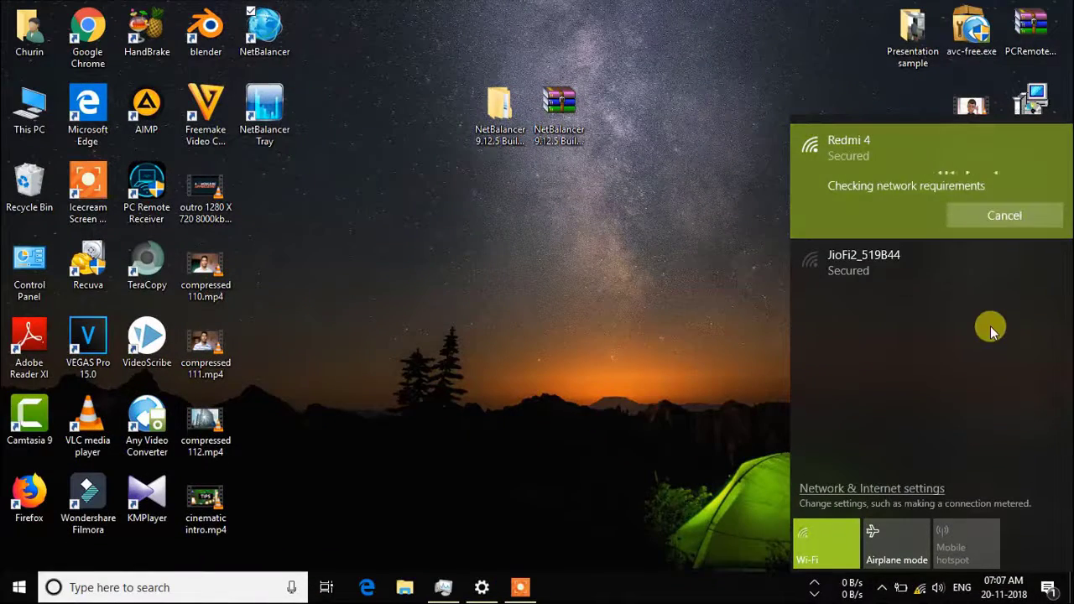
Examine the NetBalancer taskbar toolbar's traffic popup and the options in its context menu
click(826, 585)
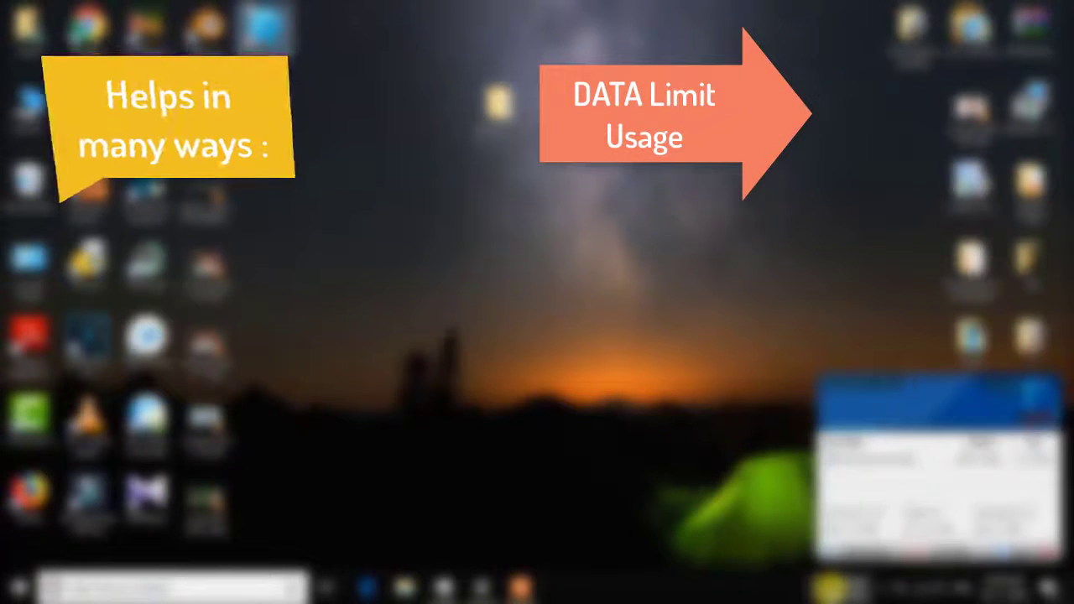
right_click(827, 579)
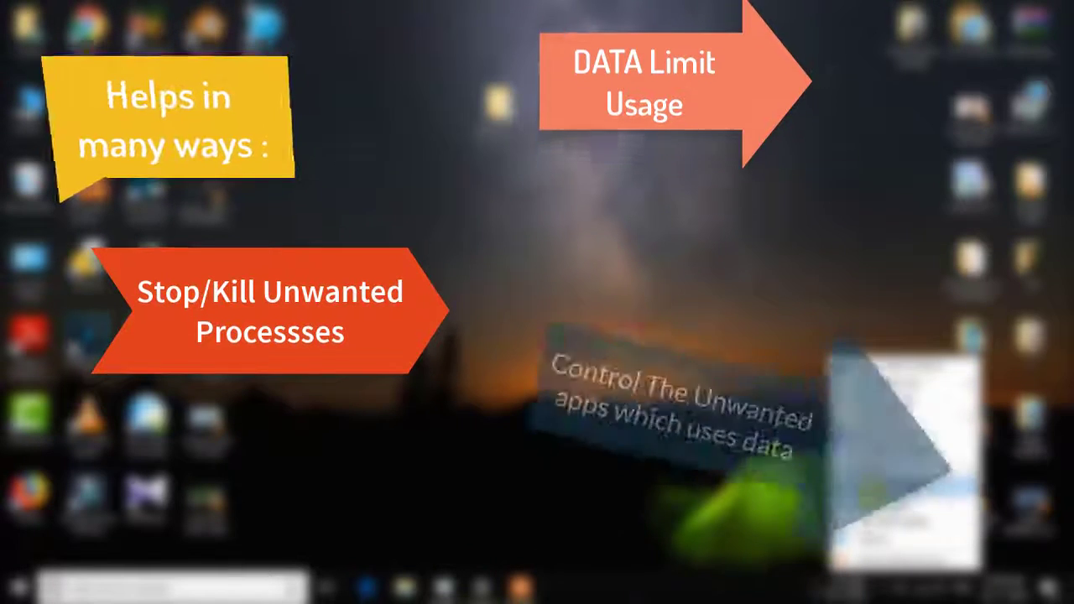
mouse_move(881, 419)
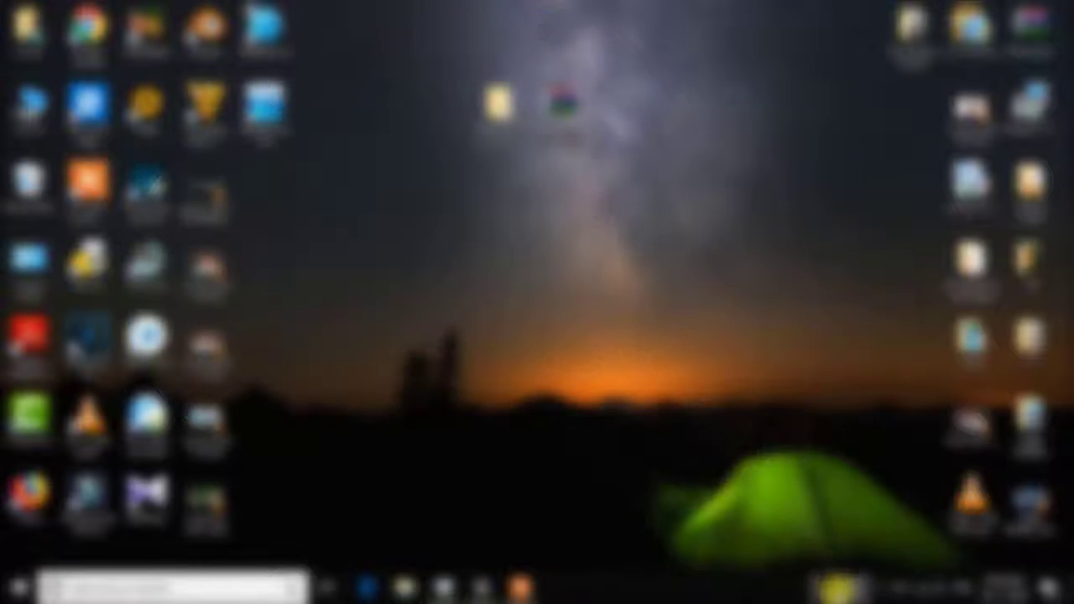
click(838, 587)
right_click(847, 587)
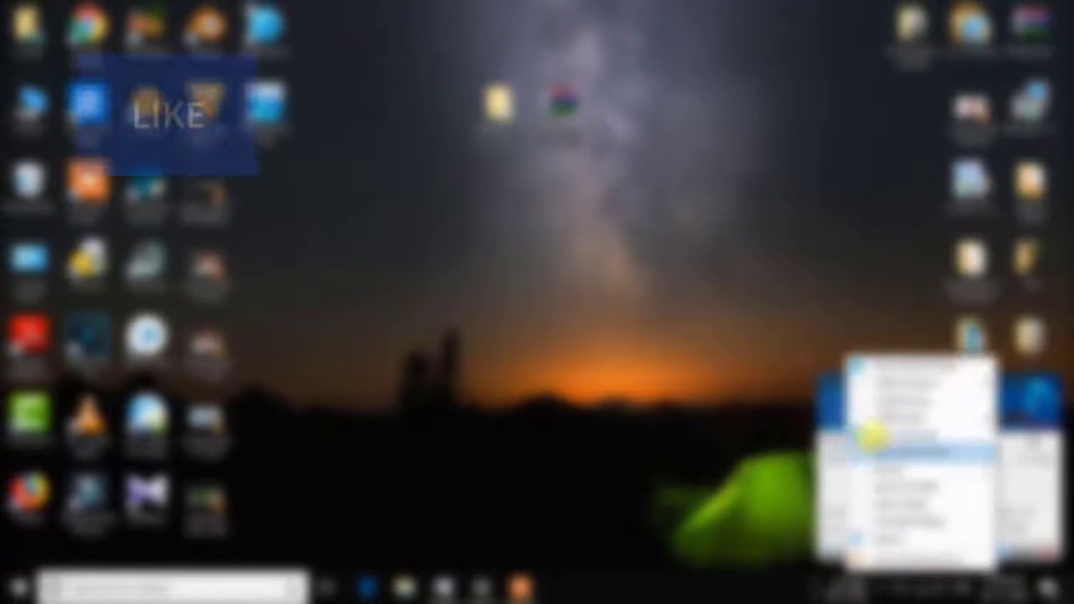
mouse_move(877, 381)
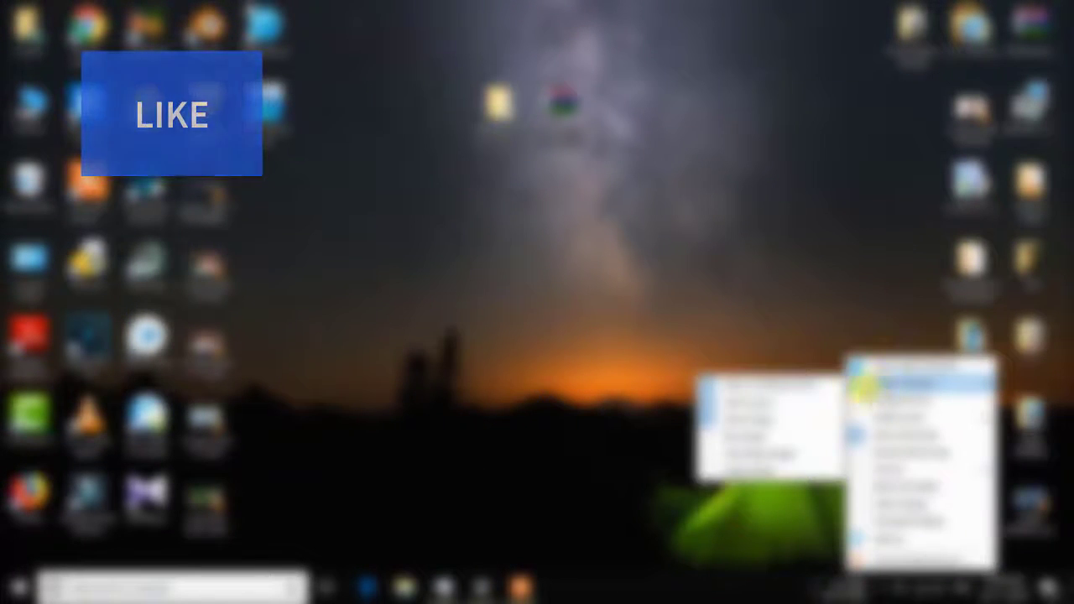
click(792, 453)
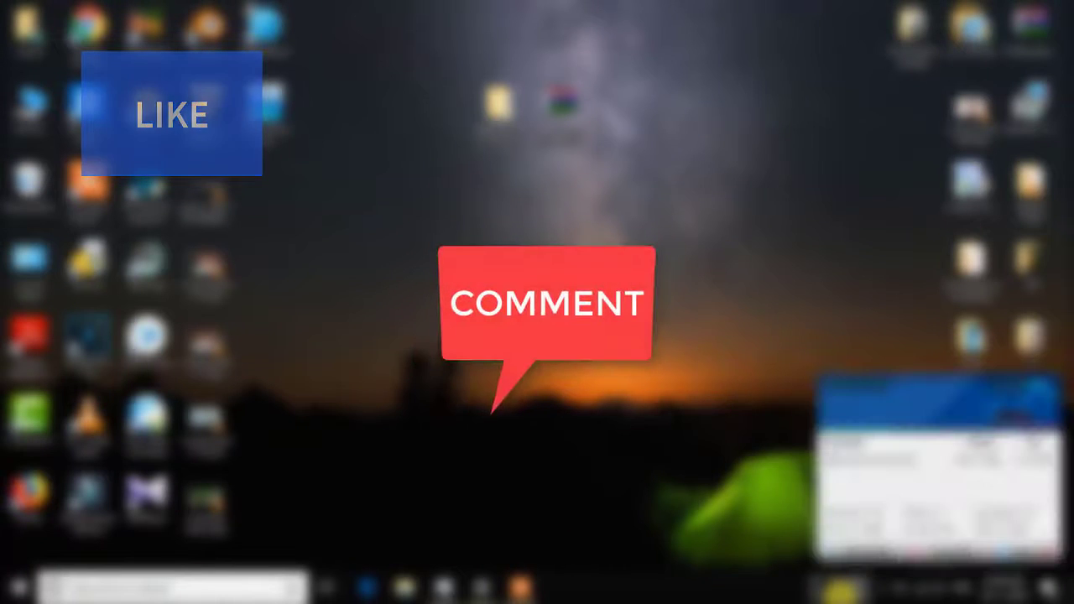